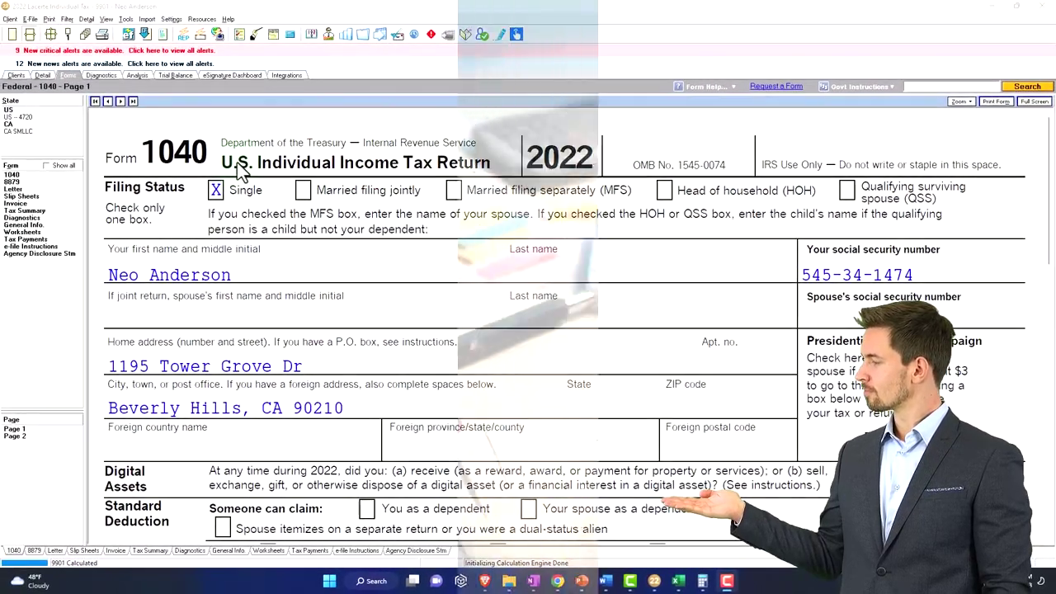
- Review the Single filer's Form 1040 page 1 to the 87,050 taxable income, then switch to Excel
scroll(240, 198, down, 2)
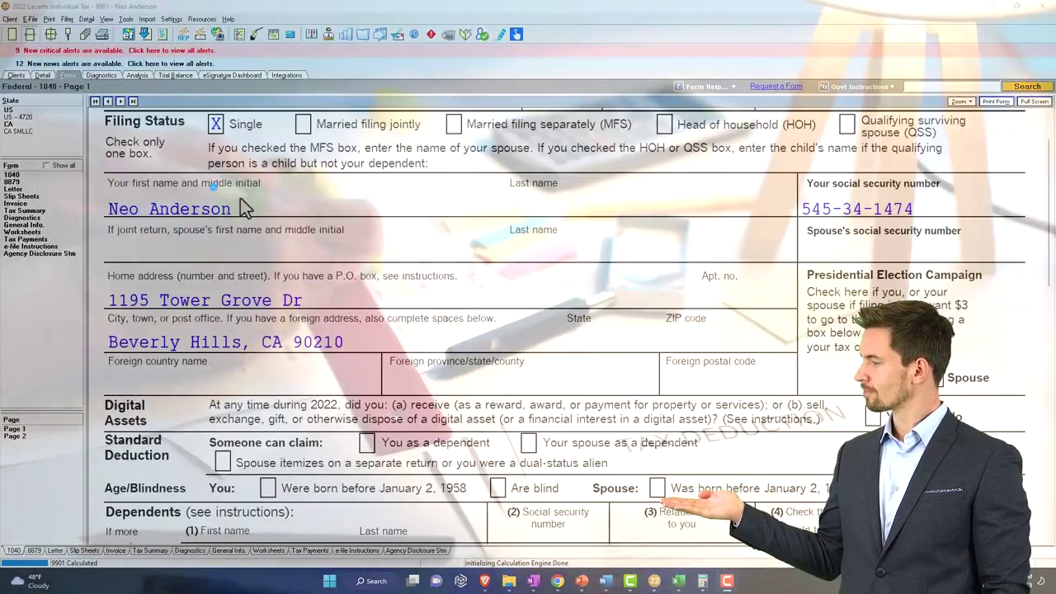
click(242, 204)
scroll(241, 200, down, 5)
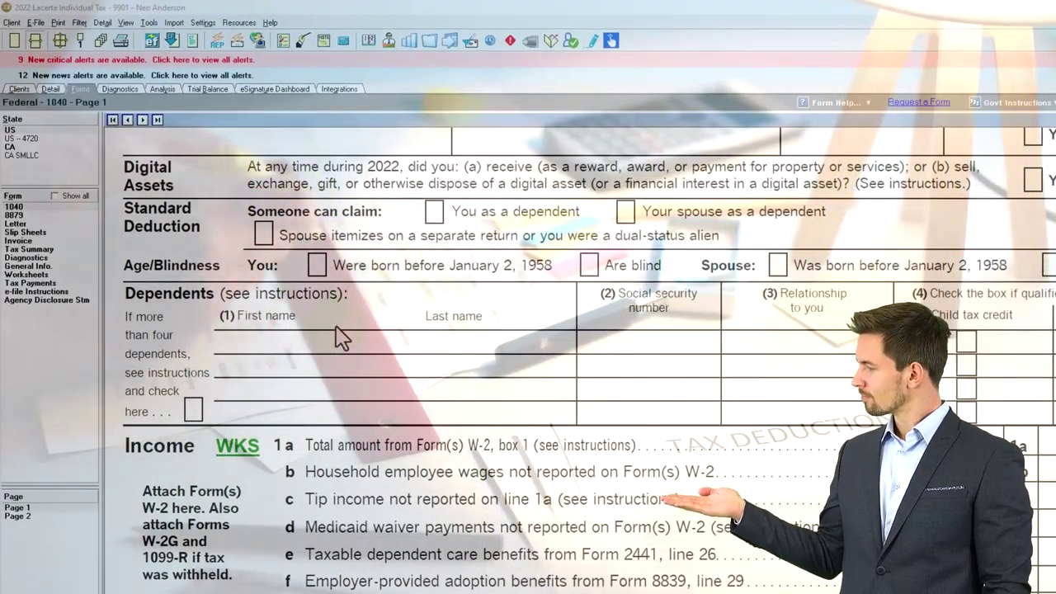
scroll(342, 337, down, 4)
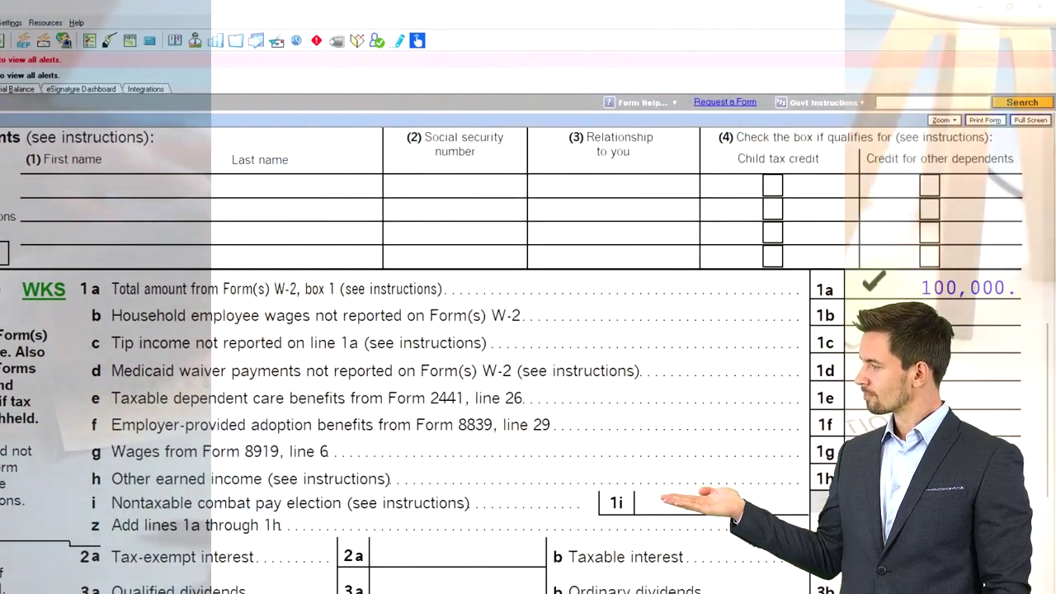
scroll(495, 355, down, 2)
scroll(512, 359, down, 8)
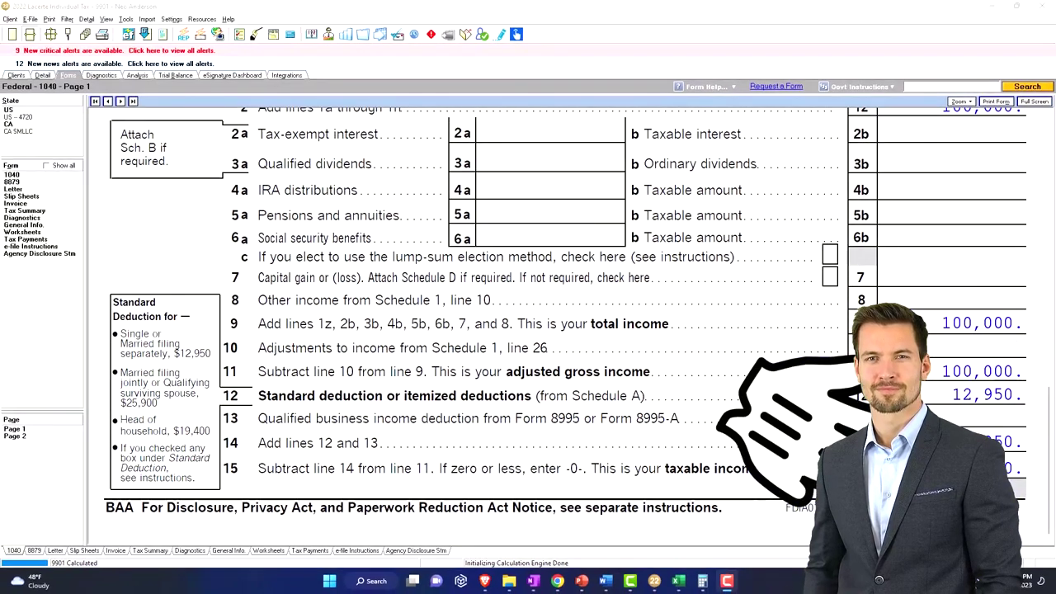
click(678, 581)
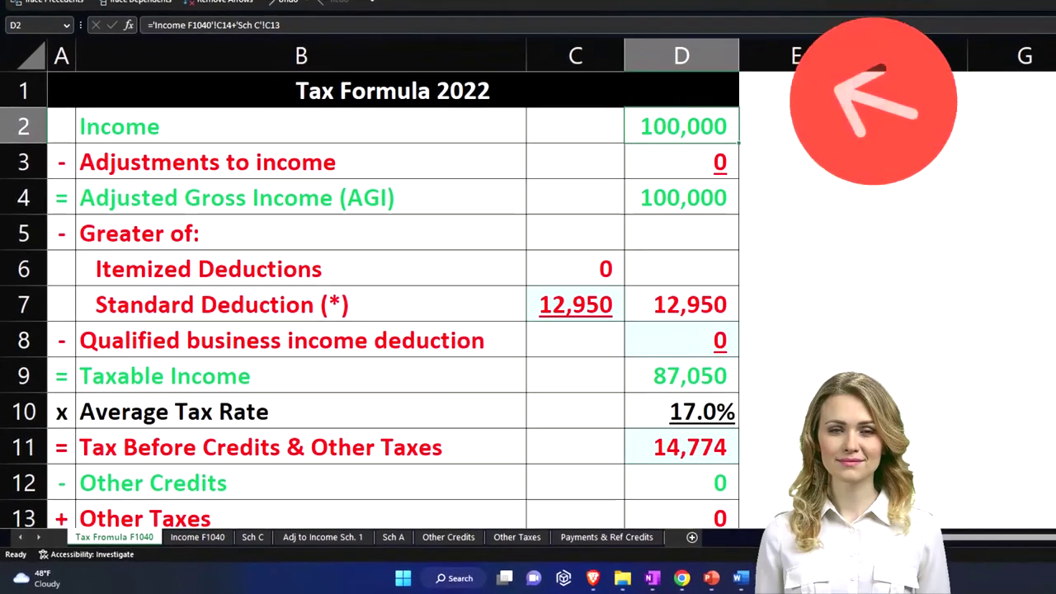
- Inspect the Excel worksheet's standard deduction, QBI deduction and 87,050 taxable income formulas
key(Down)
key(Down)
key(Down)
key(Down)
key(Down)
key(Down)
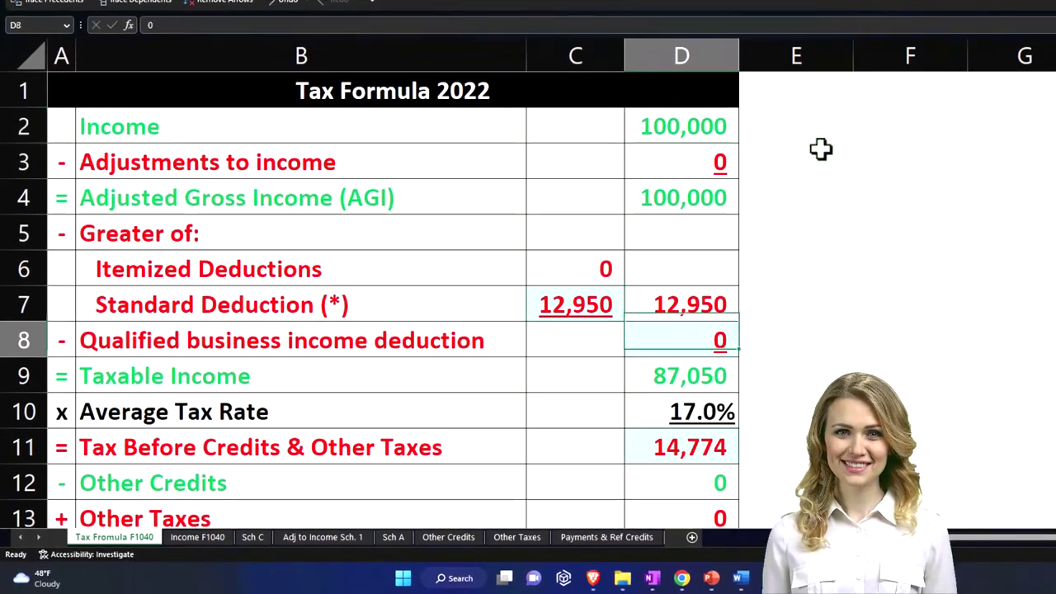
key(Left)
key(Up)
scroll(714, 319, down, 5)
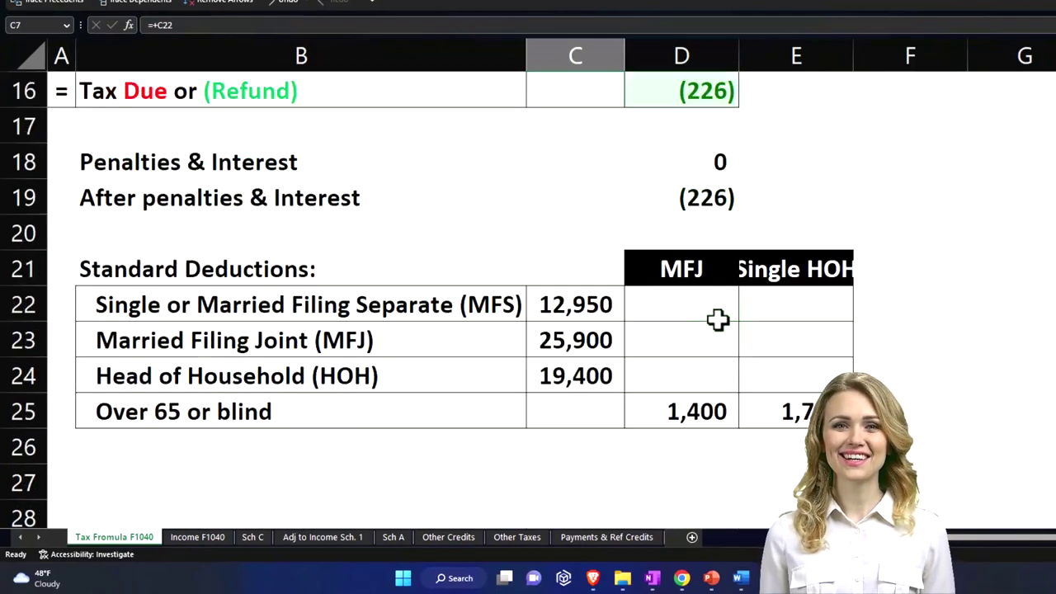
scroll(596, 310, up, 5)
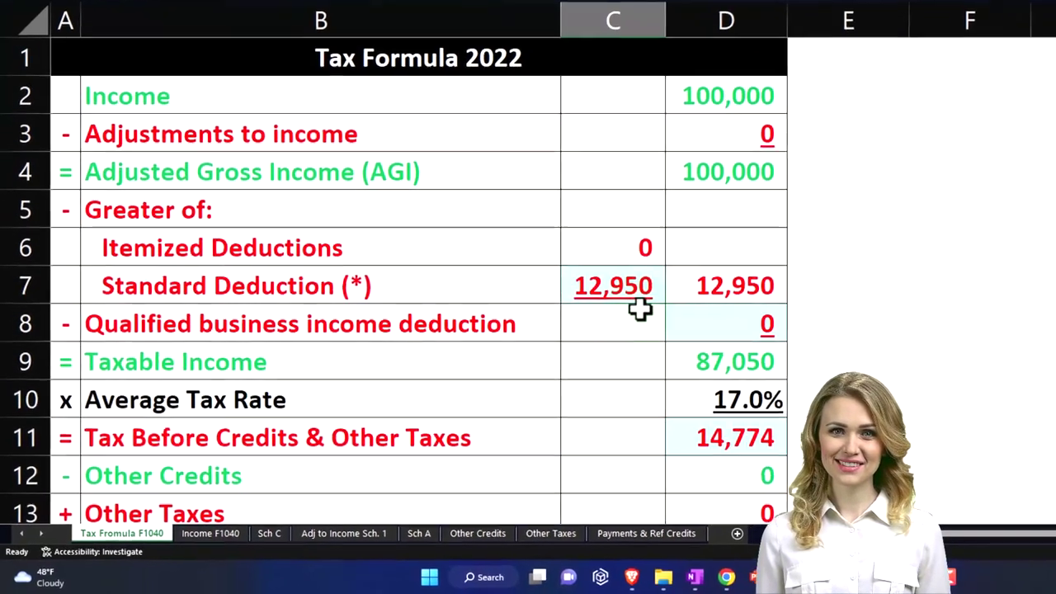
click(700, 361)
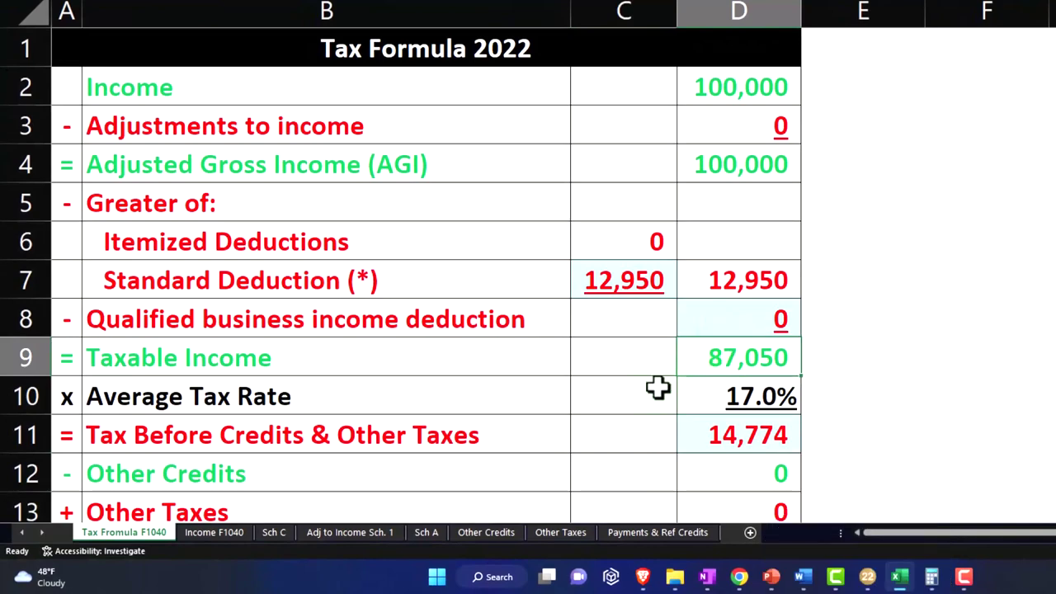
scroll(658, 388, down, 2)
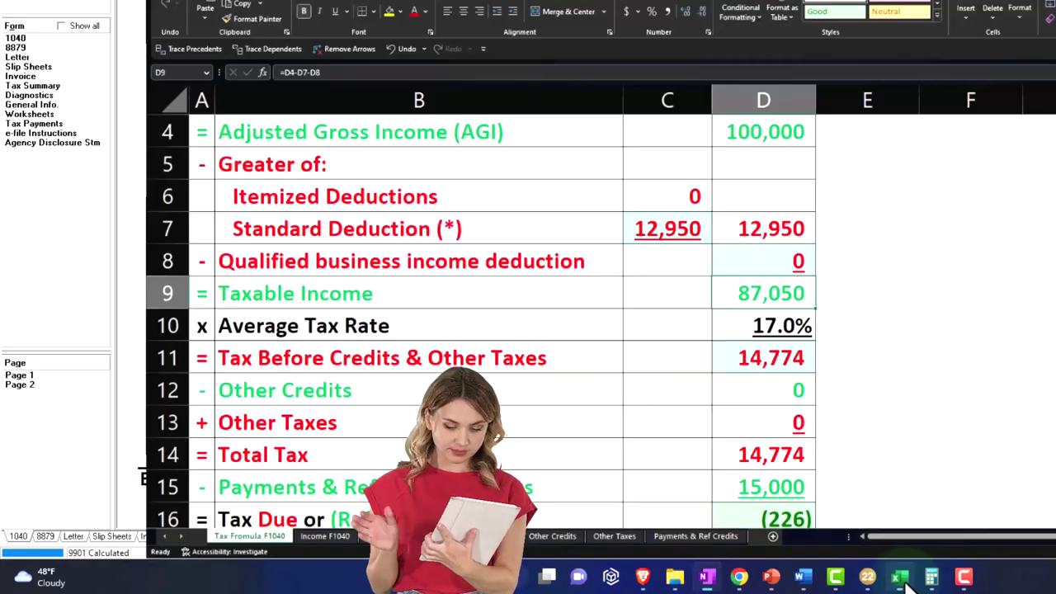
- Compare Form 1040 page 2's tax, 15,000 payments and 226 refund against the Excel worksheet
click(901, 577)
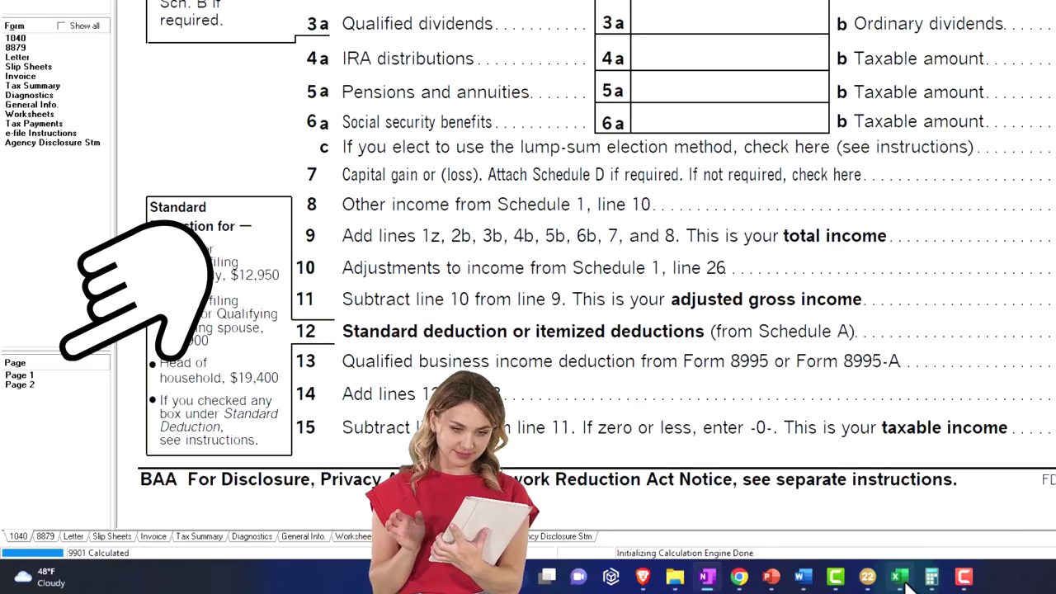
click(85, 384)
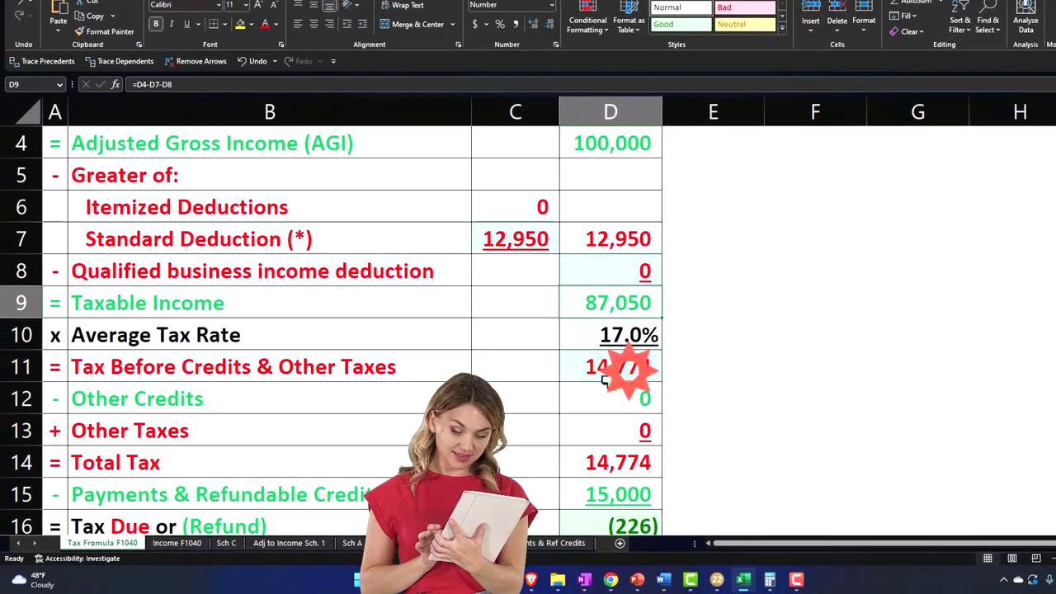
click(606, 376)
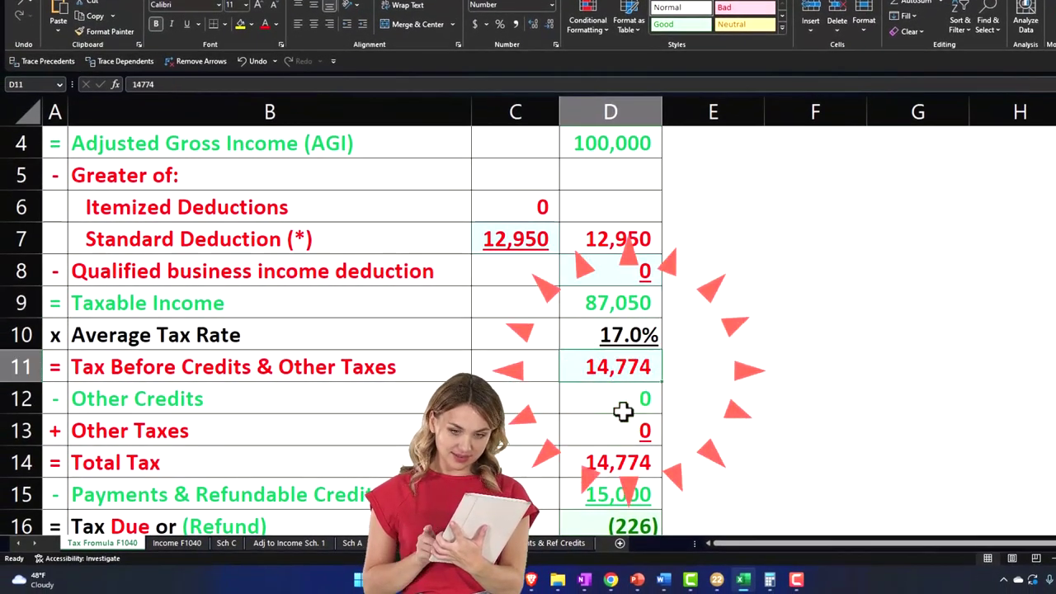
scroll(623, 411, down, 1)
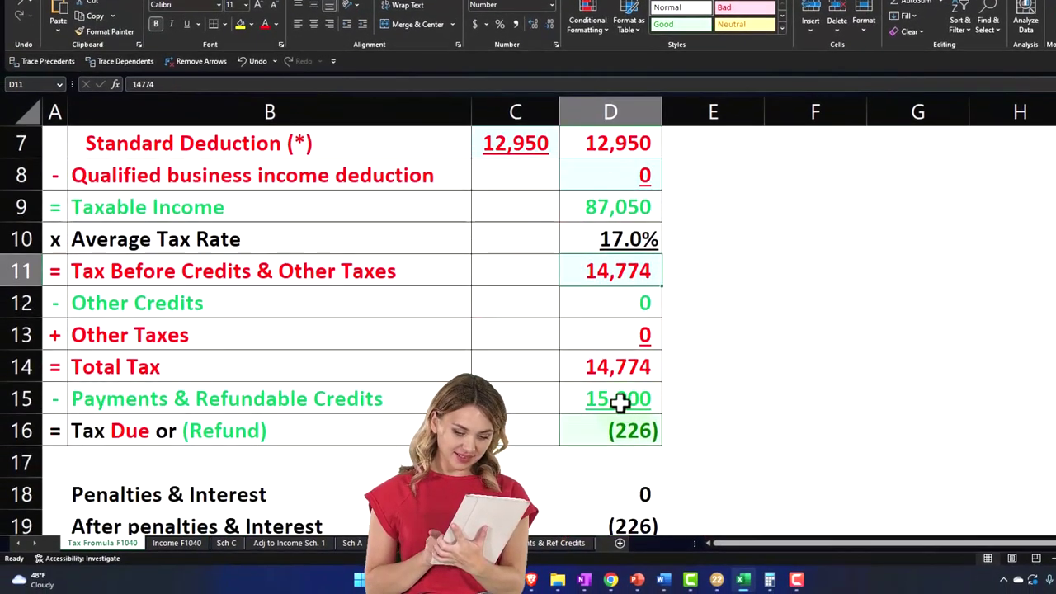
click(620, 401)
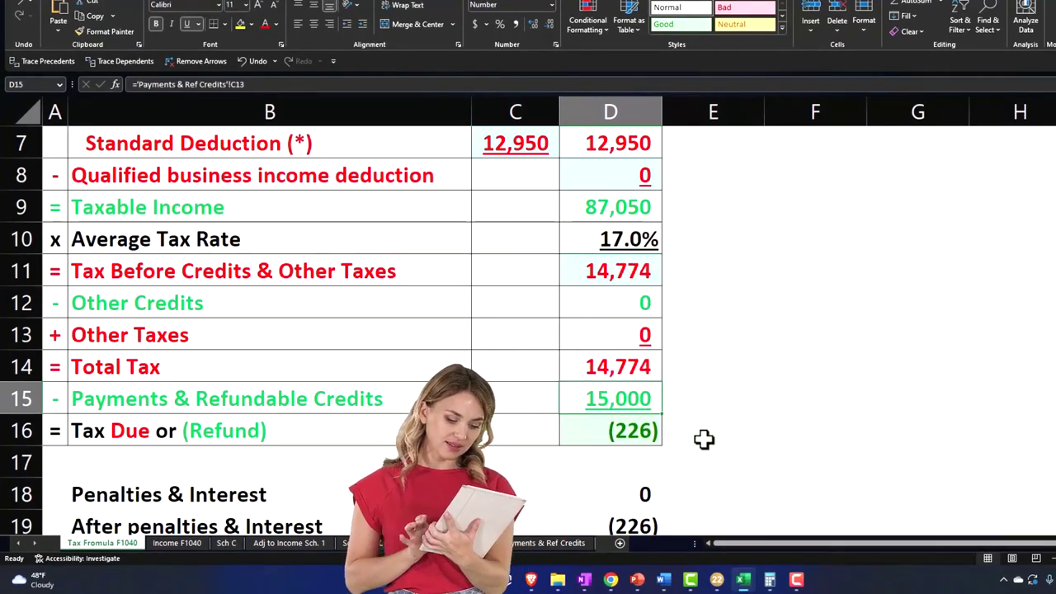
click(745, 583)
scroll(825, 479, down, 5)
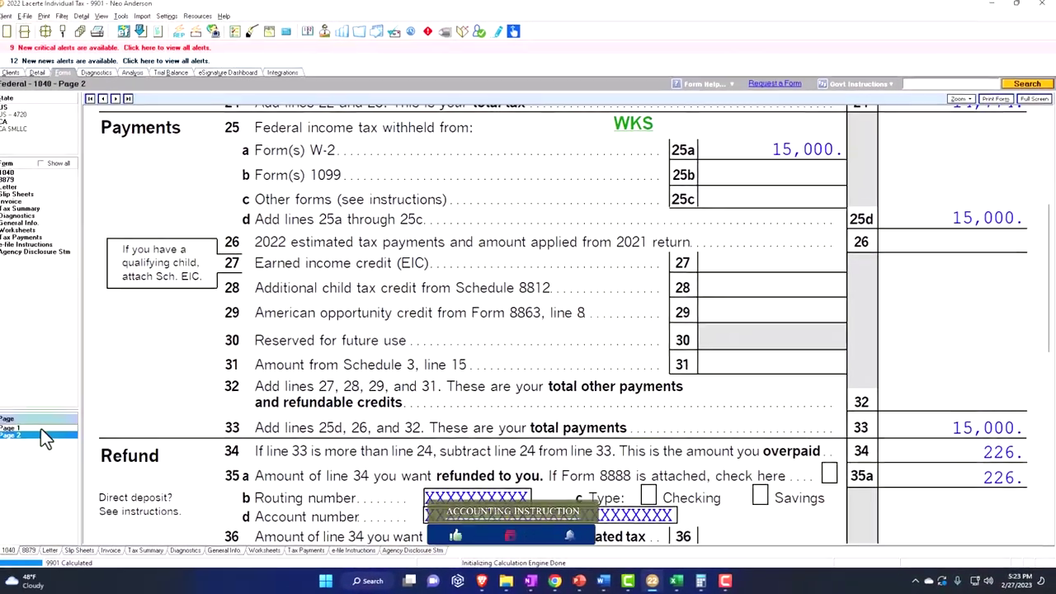
- Return to Form 1040 page 1's Filing Status section showing Single checked
click(40, 428)
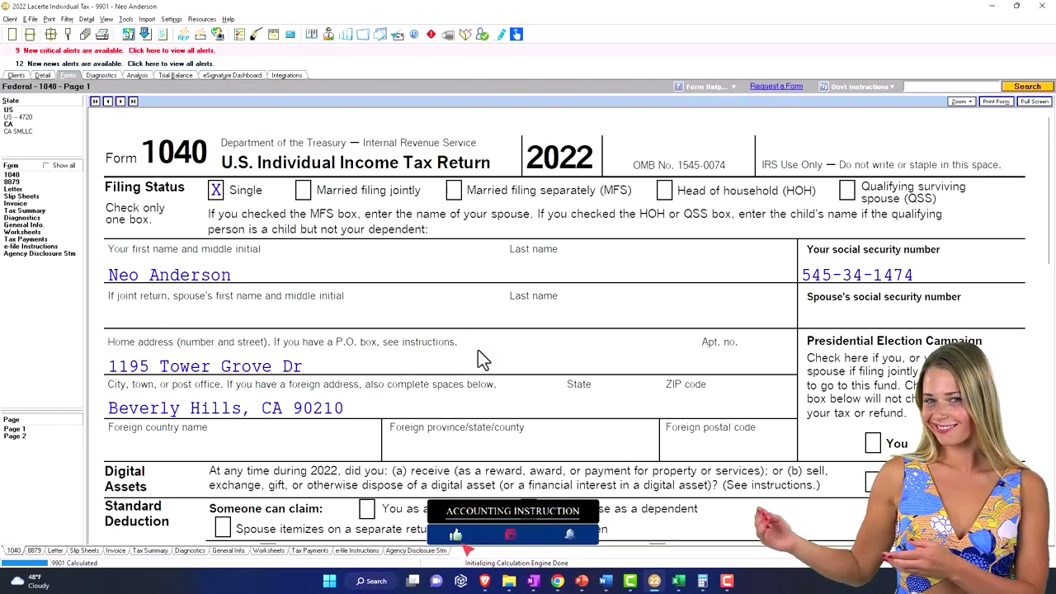
scroll(478, 350, down, 5)
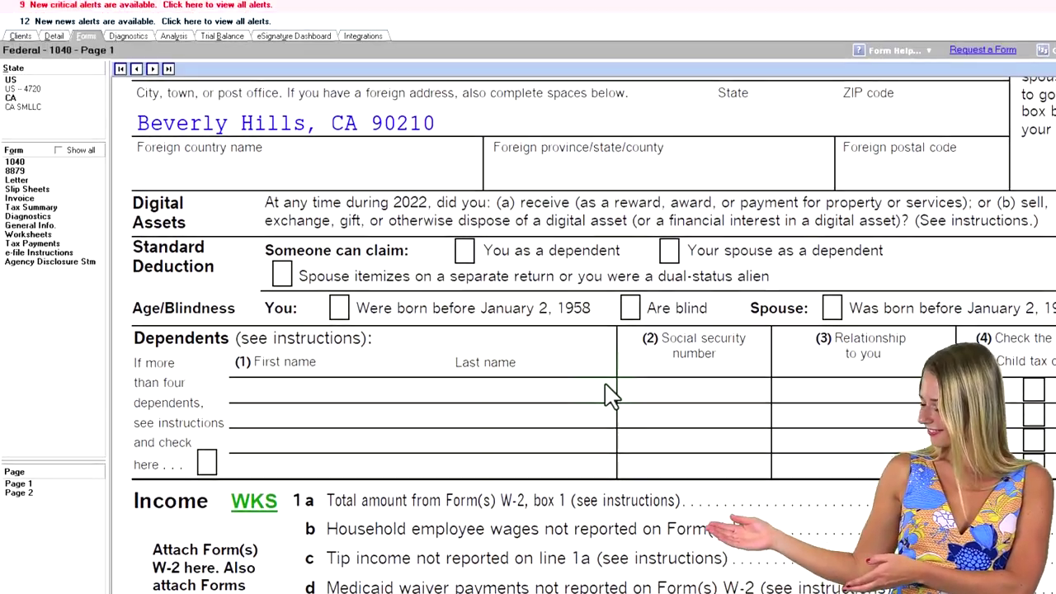
scroll(611, 396, up, 5)
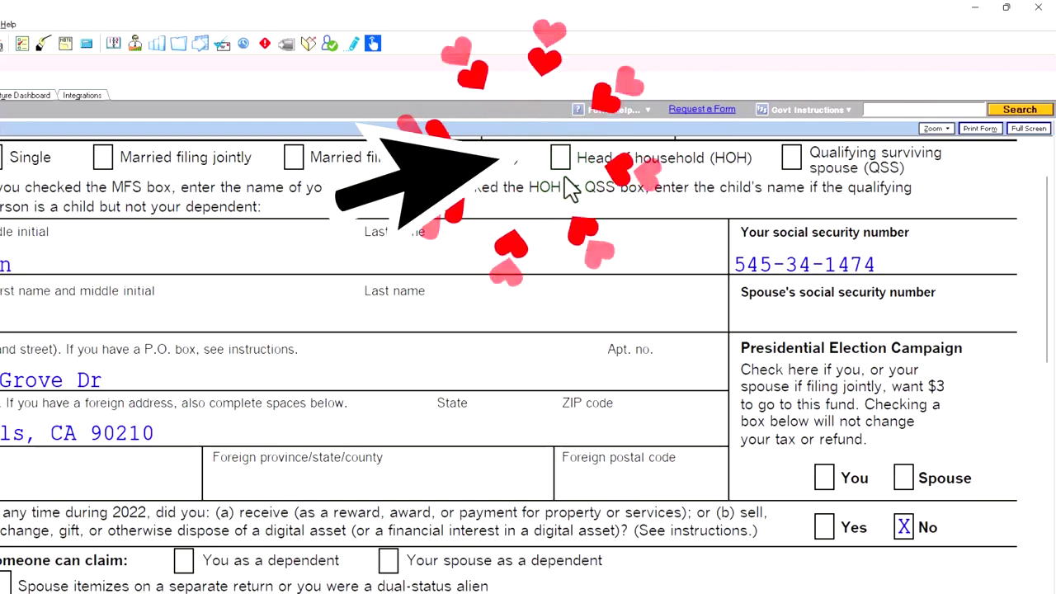
scroll(537, 452, down, 3)
scroll(537, 453, down, 1)
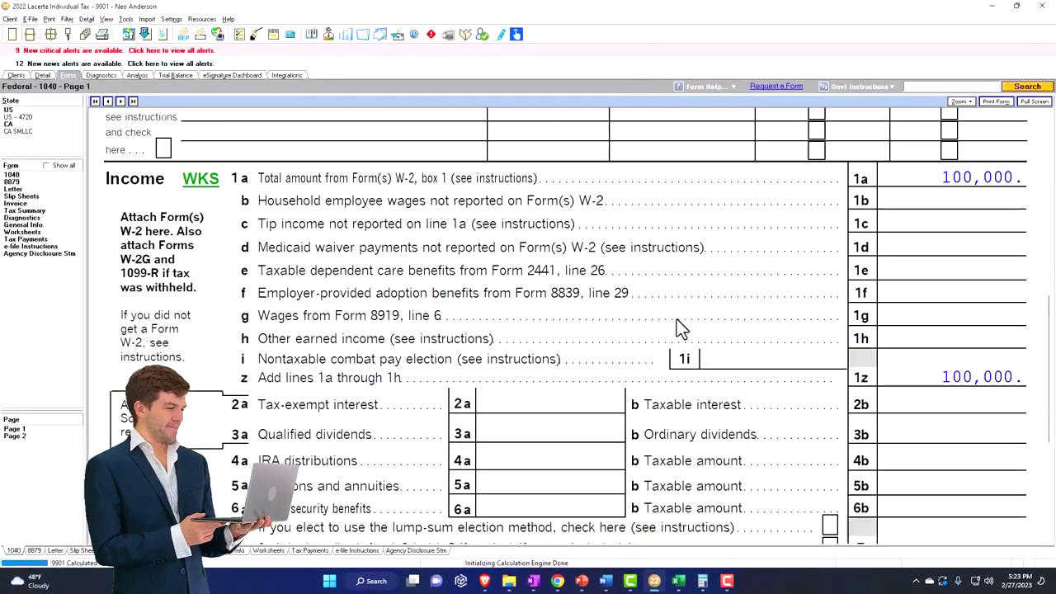
scroll(677, 321, down, 5)
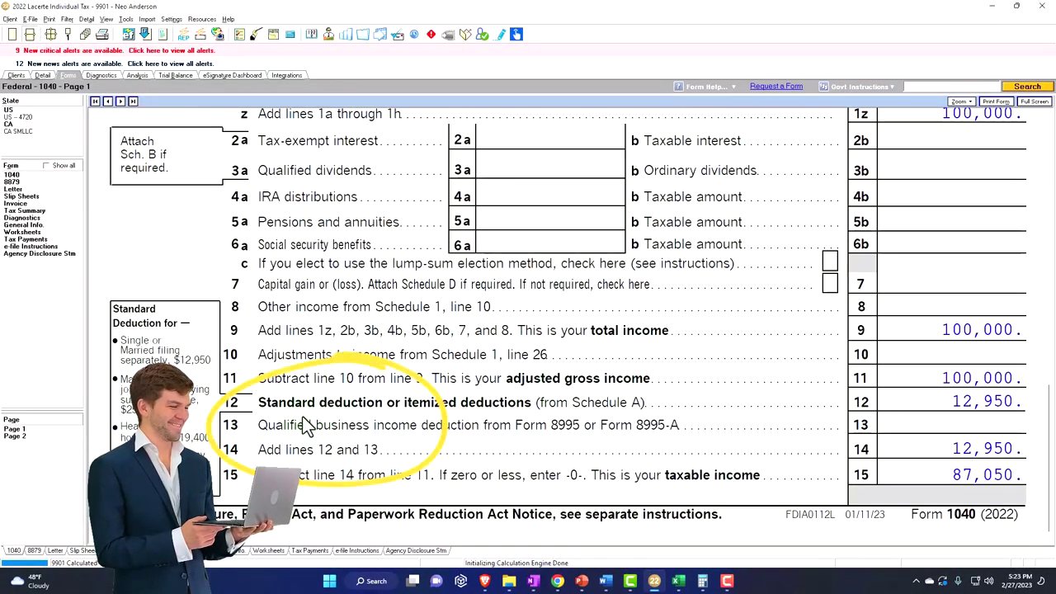
click(60, 443)
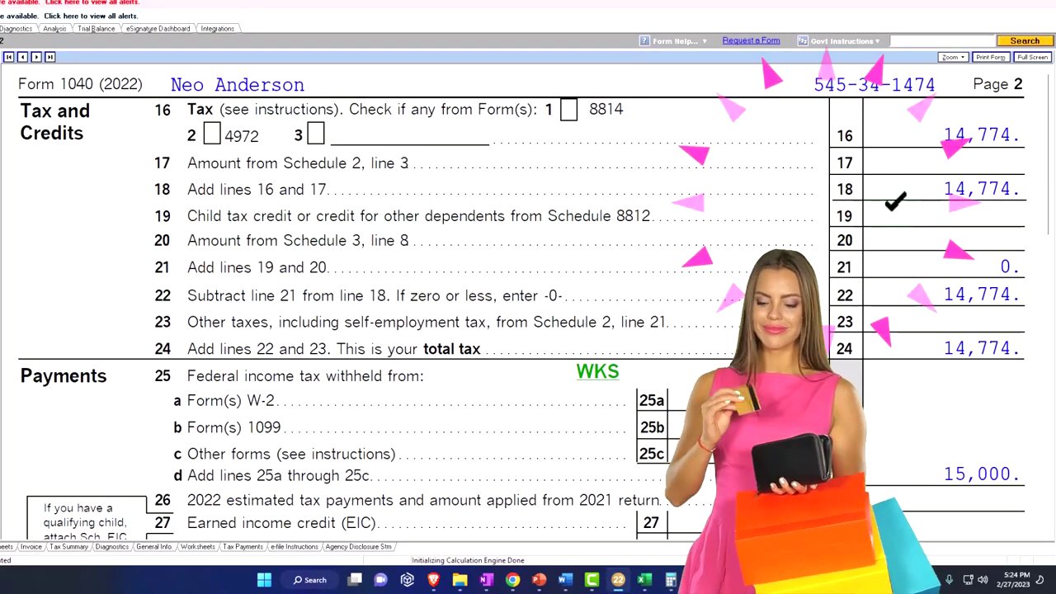
scroll(520, 297, down, 3)
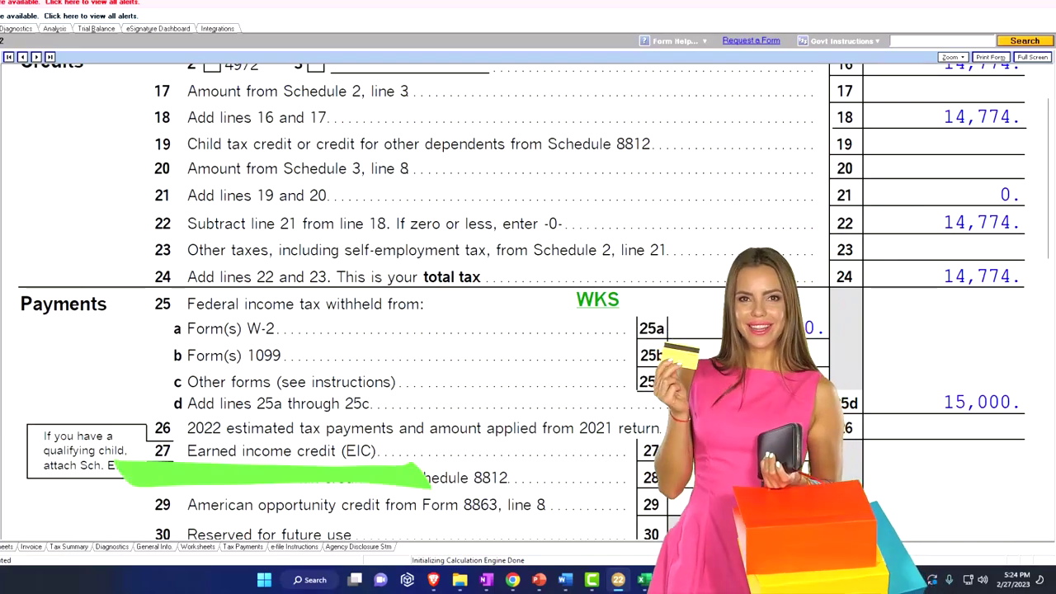
click(0, 417)
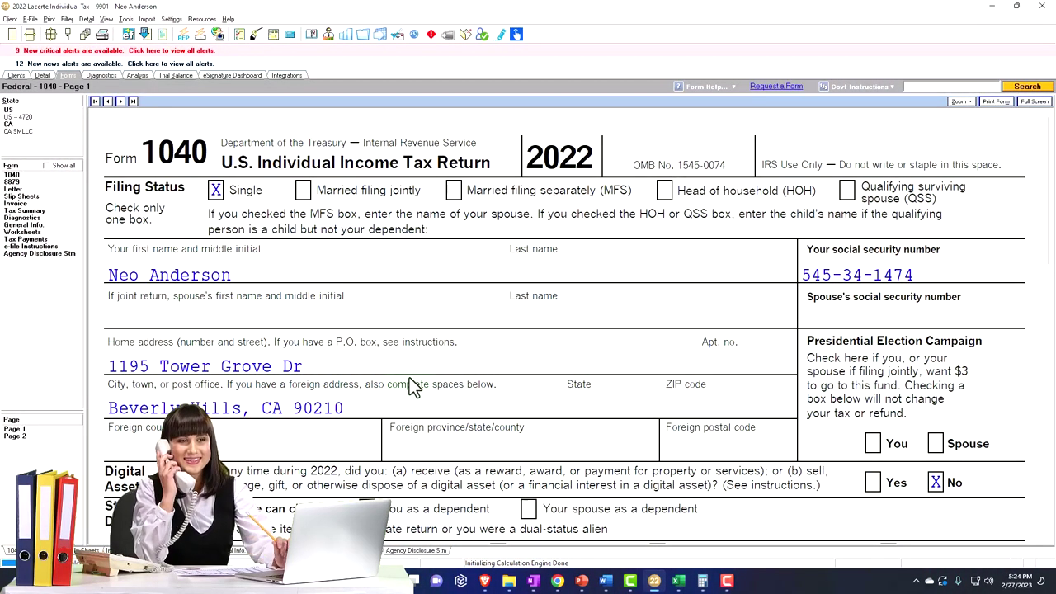
scroll(414, 388, down, 5)
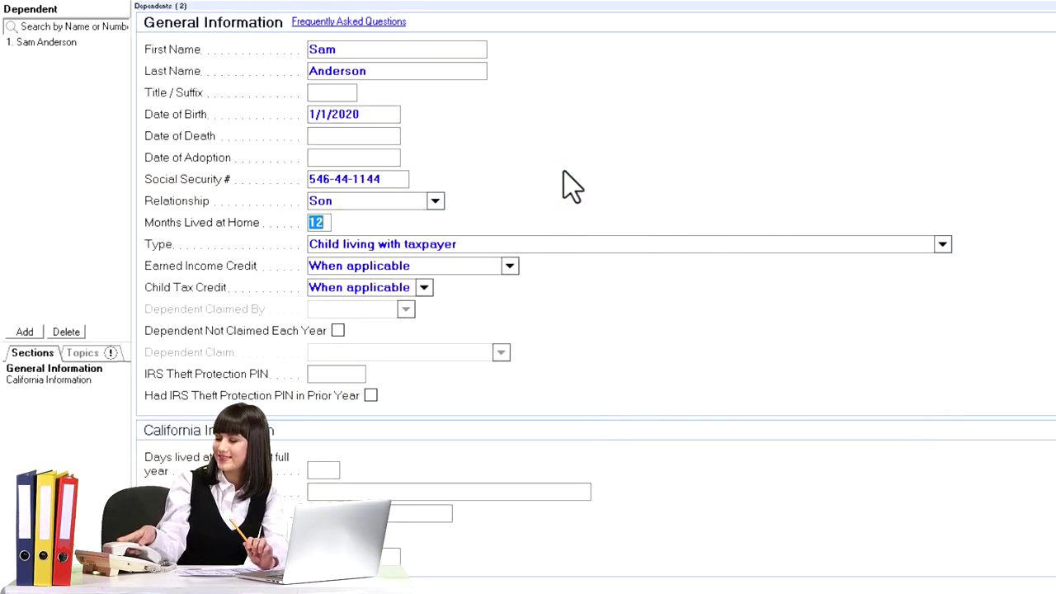
click(434, 201)
click(435, 201)
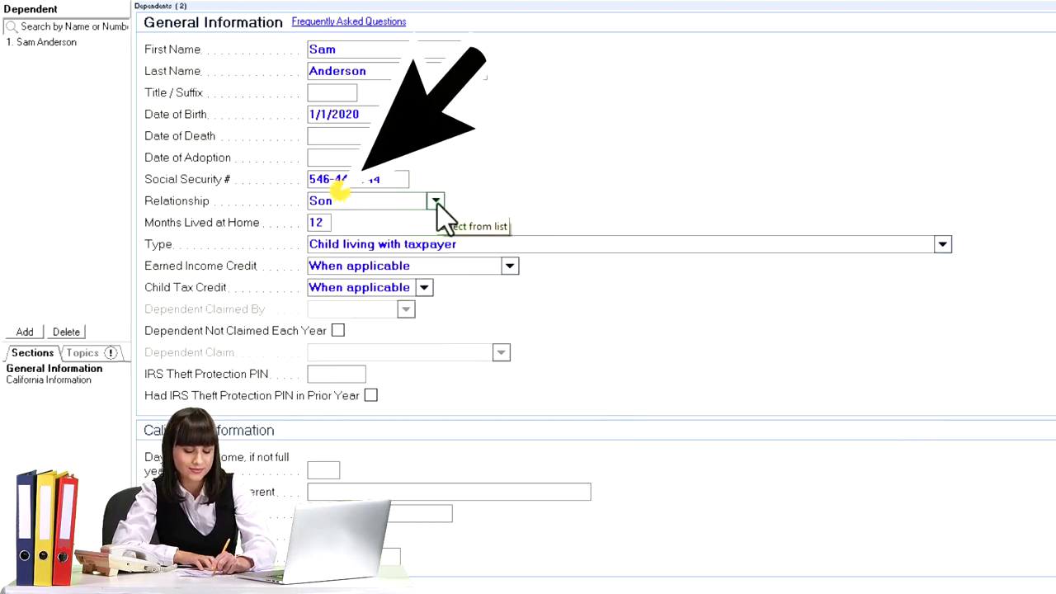
click(436, 201)
click(436, 201)
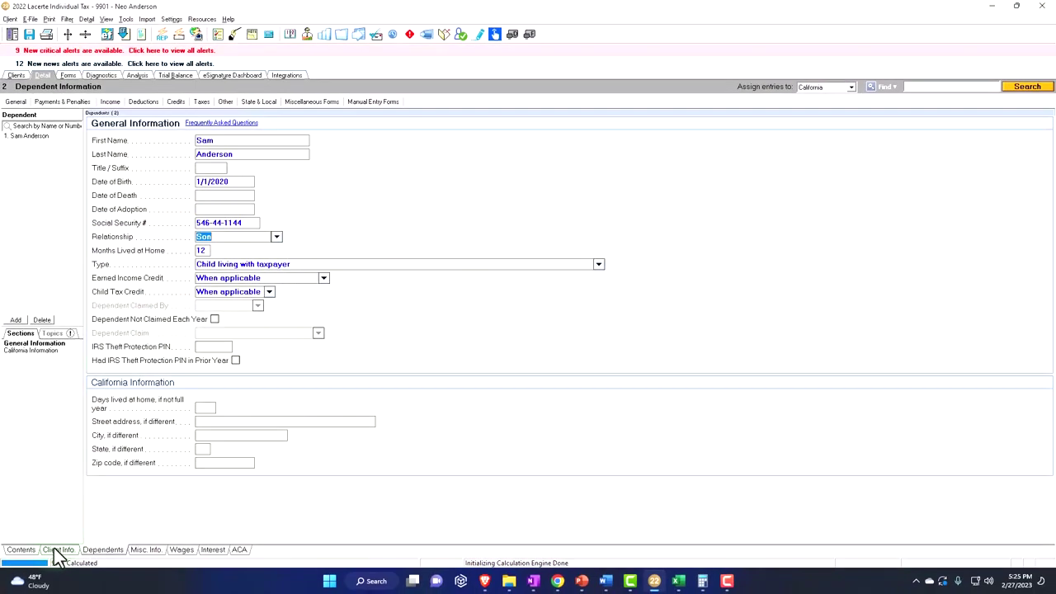
click(56, 550)
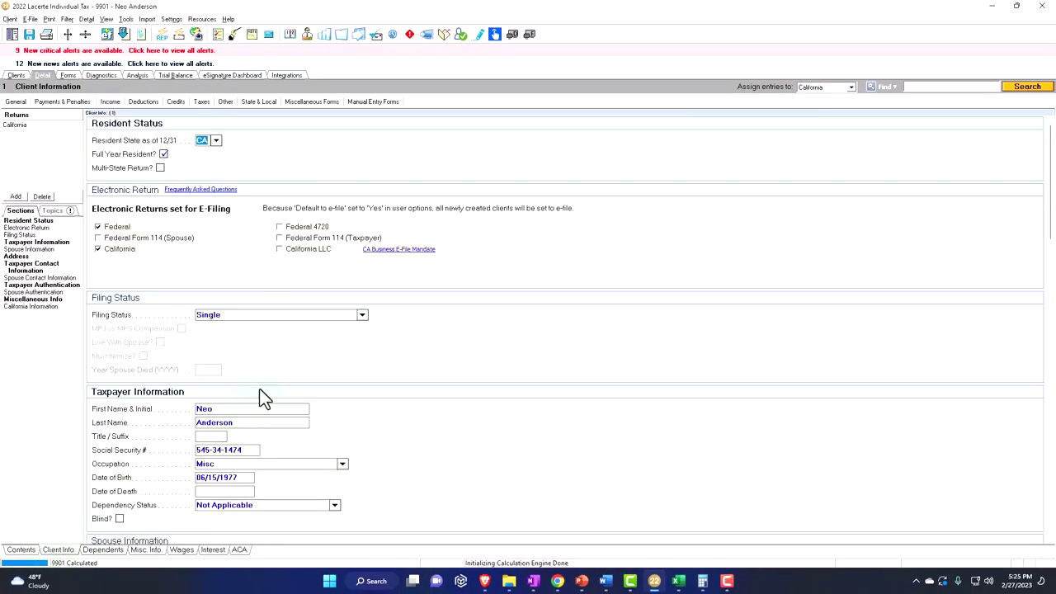
- Choose Head of household as filing status and view Form 1040 page 1 with HOH checked
click(361, 315)
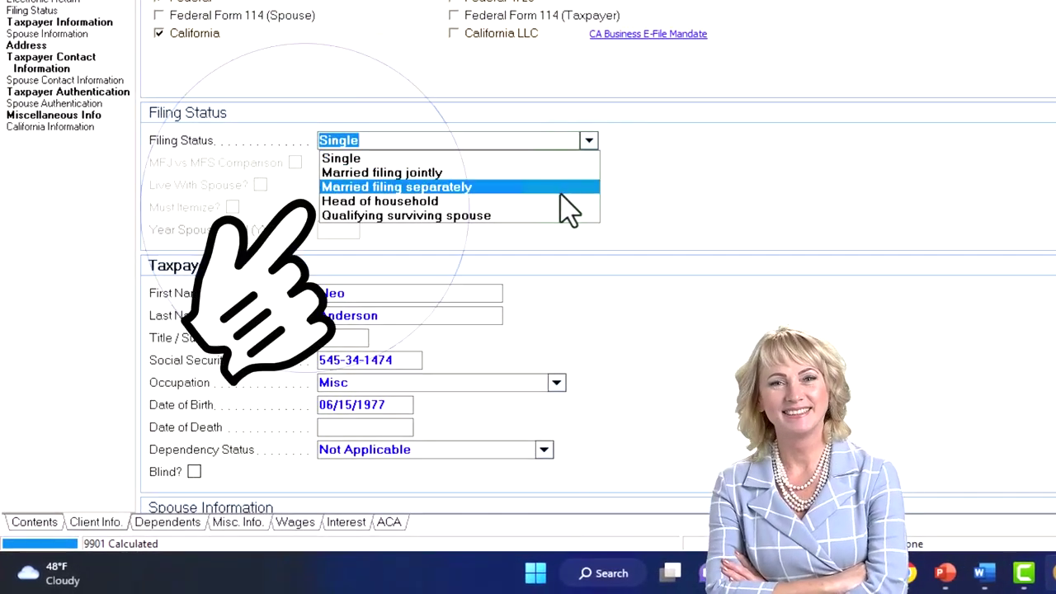
click(562, 201)
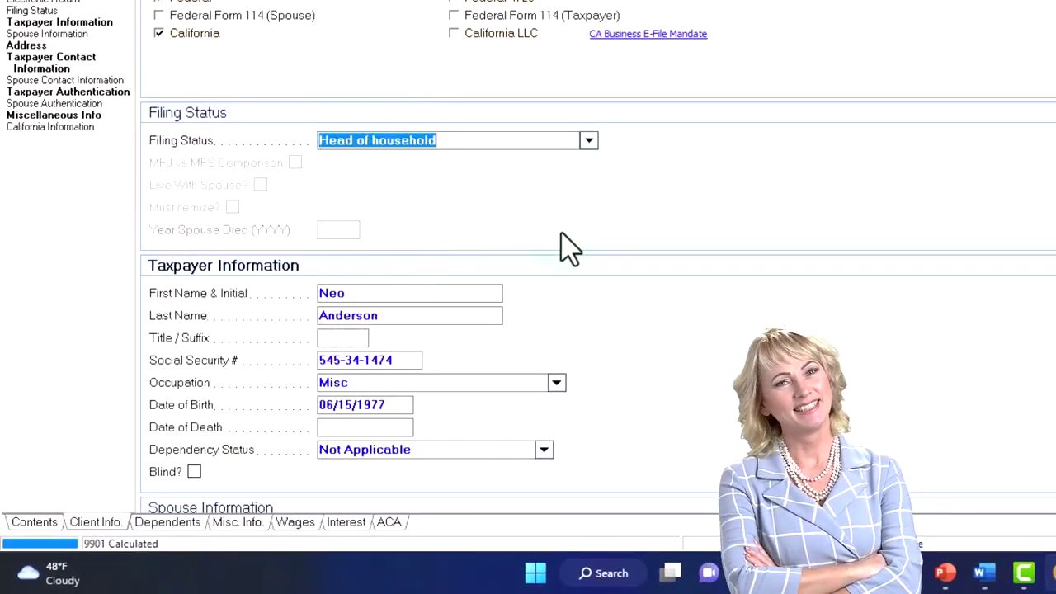
click(111, 142)
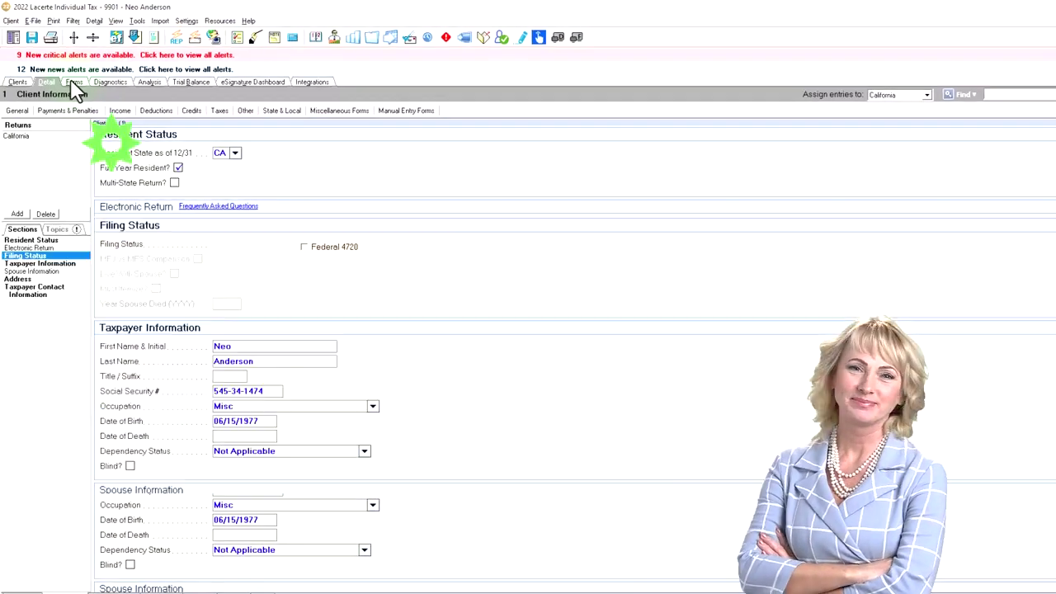
click(74, 84)
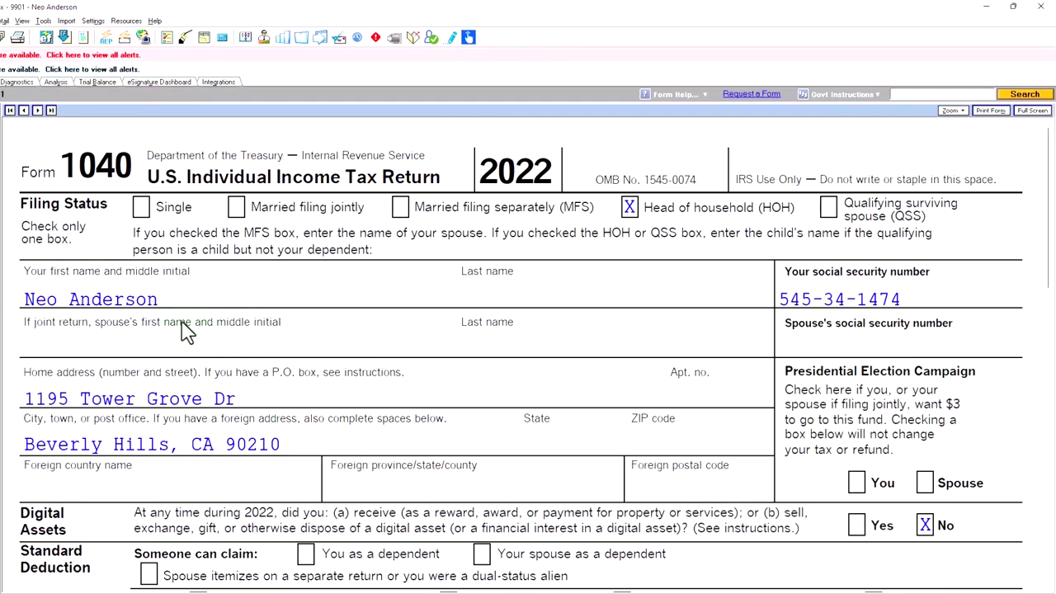
- Scroll Form 1040 past dependent son Sam to the 19,400 deduction and 80,600 taxable income
scroll(188, 330, down, 2)
scroll(188, 314, down, 2)
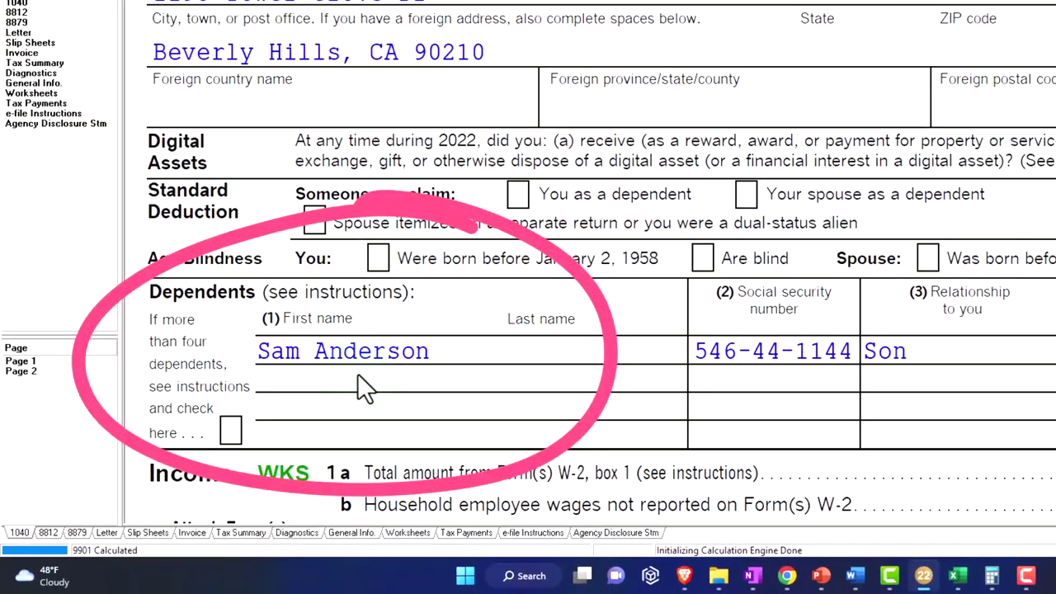
scroll(357, 373, down, 2)
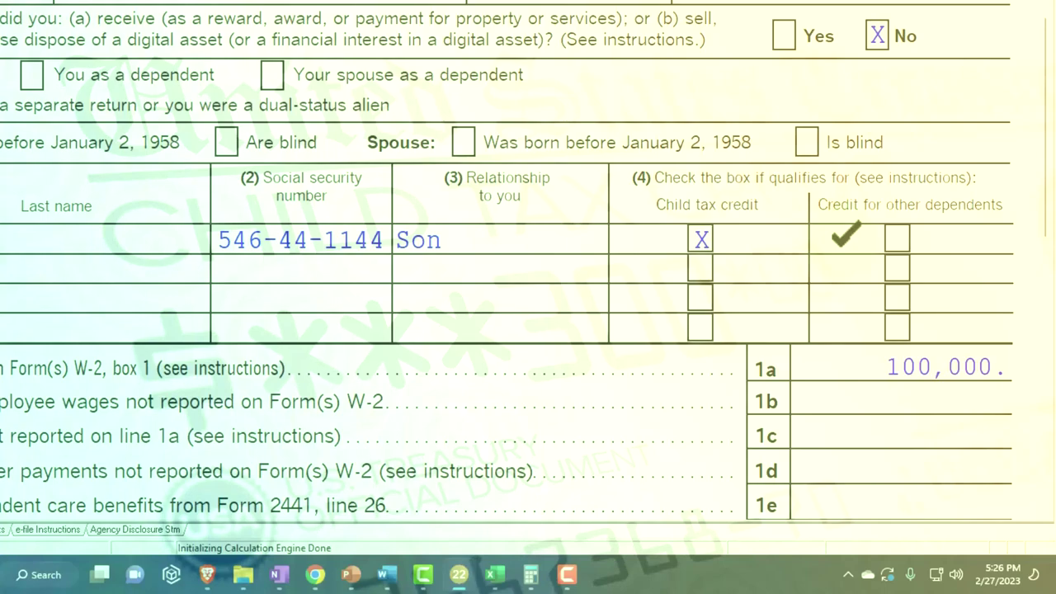
scroll(841, 242, down, 10)
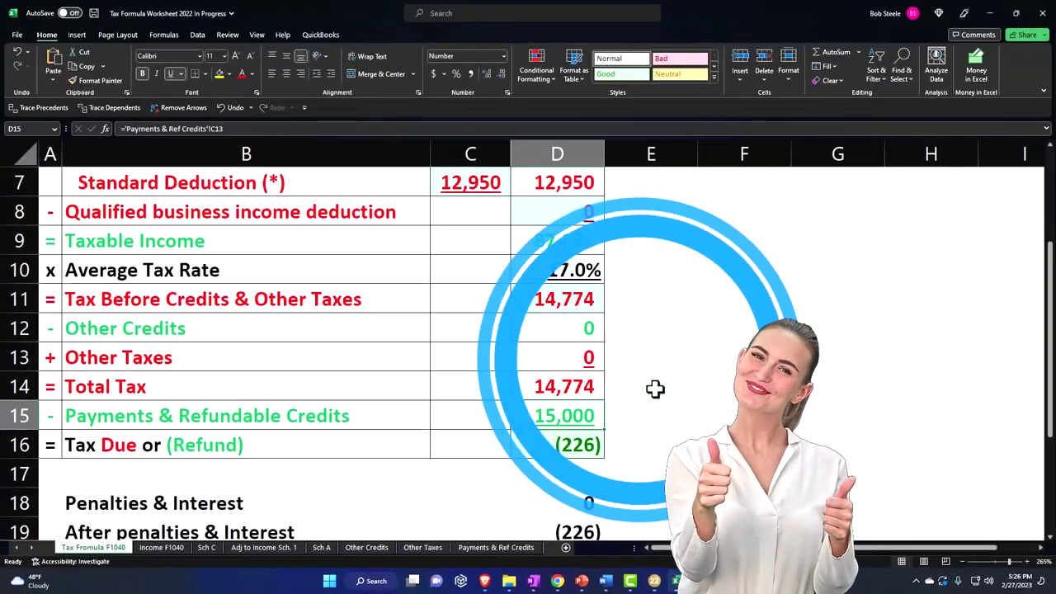
- Point Excel cell C7 to C24's 19,400 Head of Household deduction and confirm D9 shows 80,600
click(478, 356)
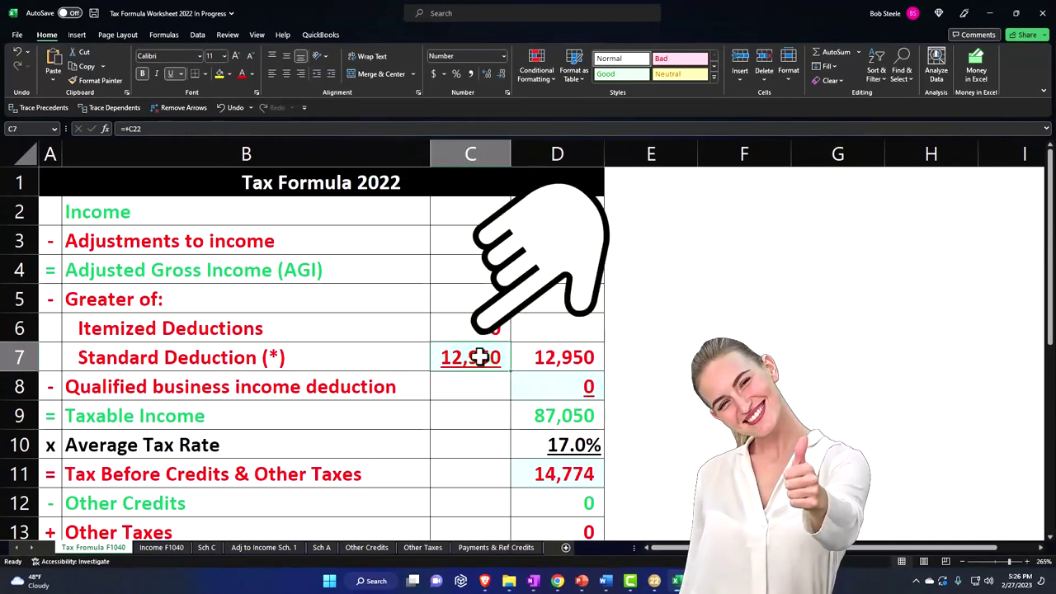
text(=)
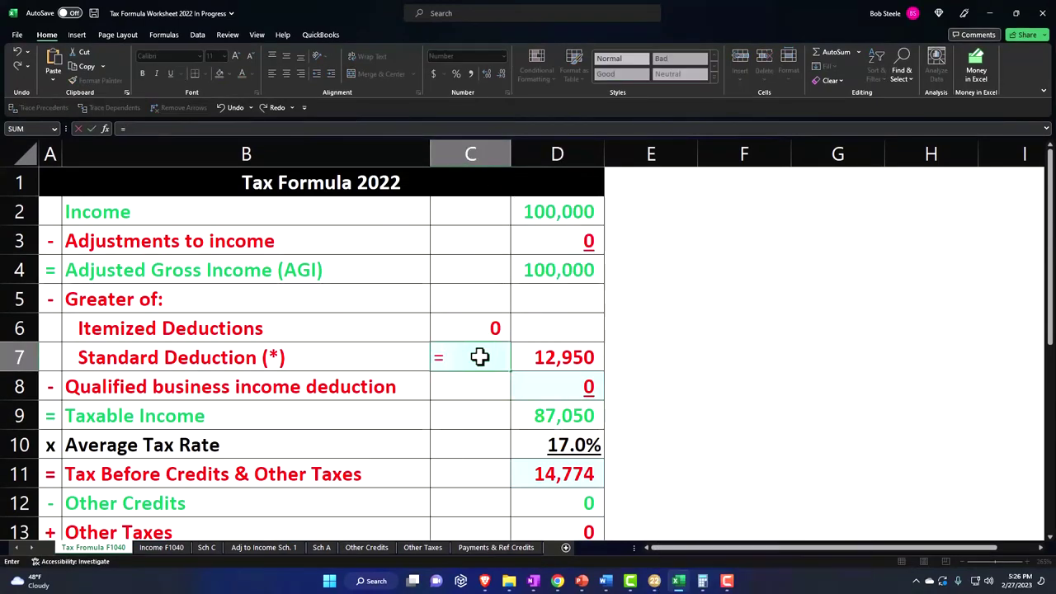
scroll(482, 363, down, 4)
scroll(482, 363, down, 1)
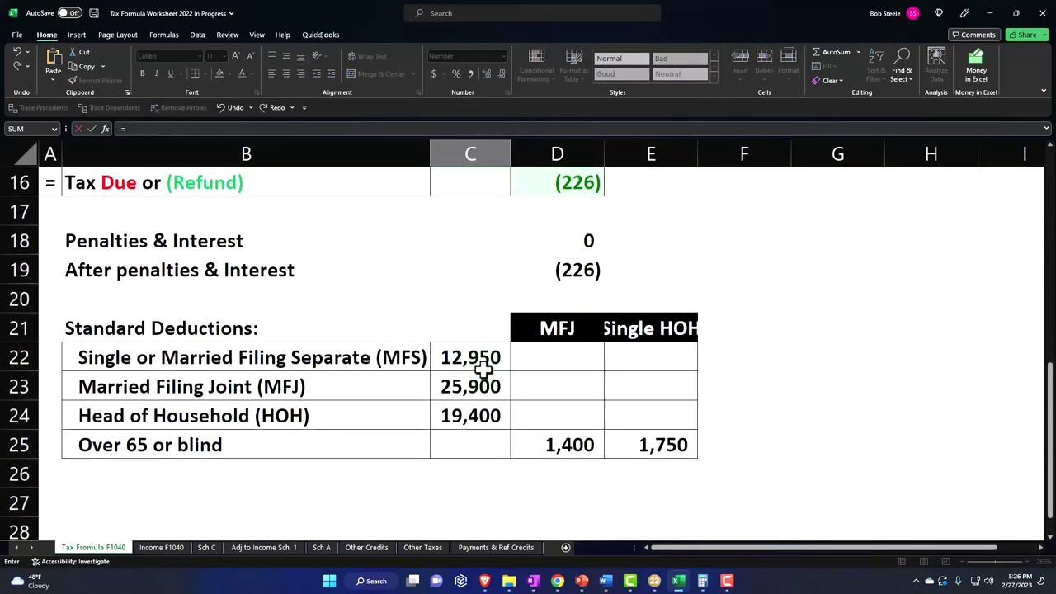
click(484, 416)
key(Return)
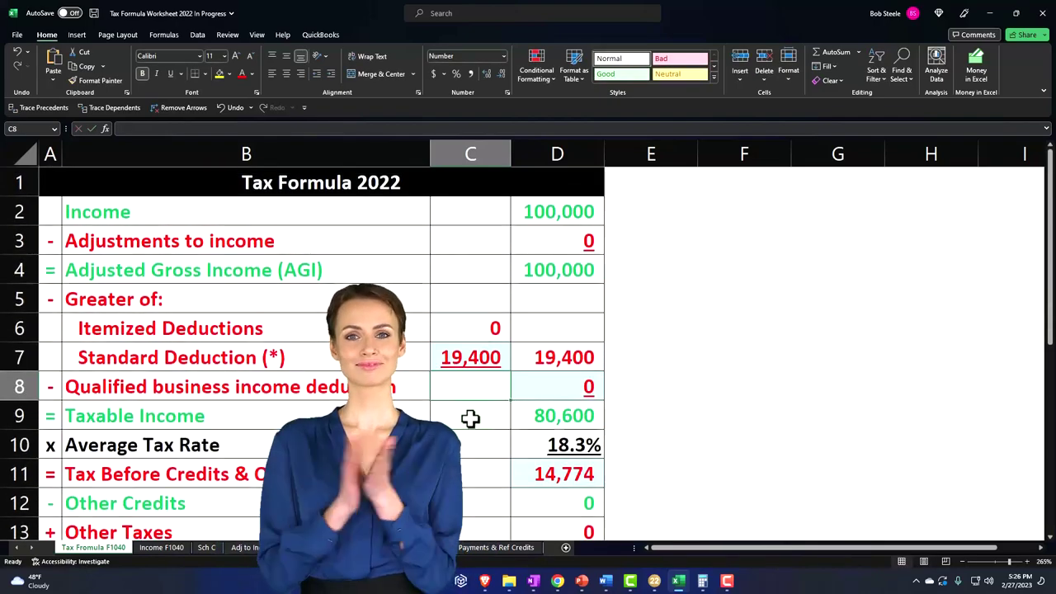
click(556, 415)
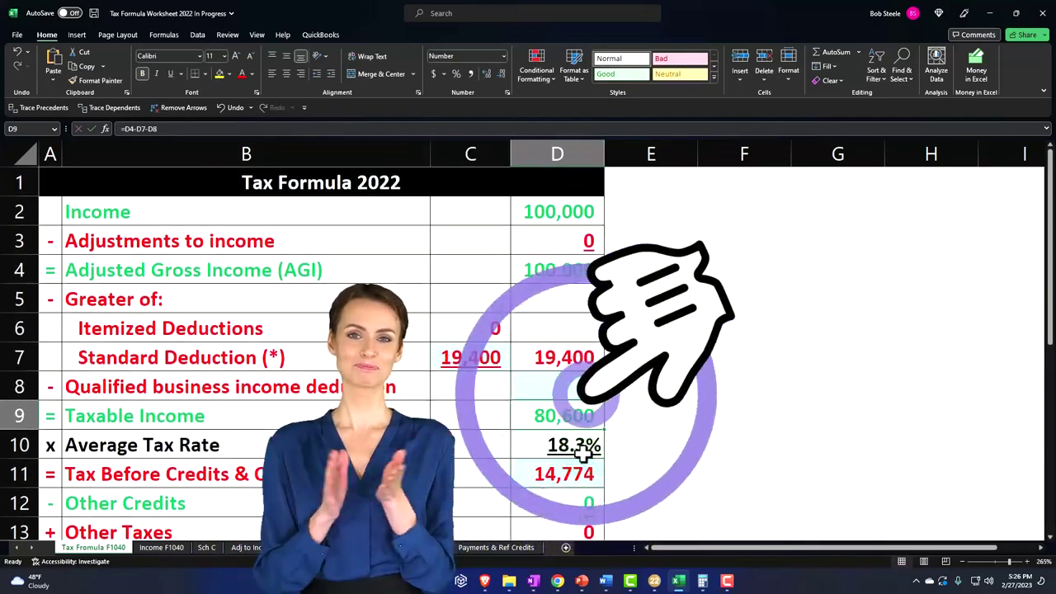
click(654, 580)
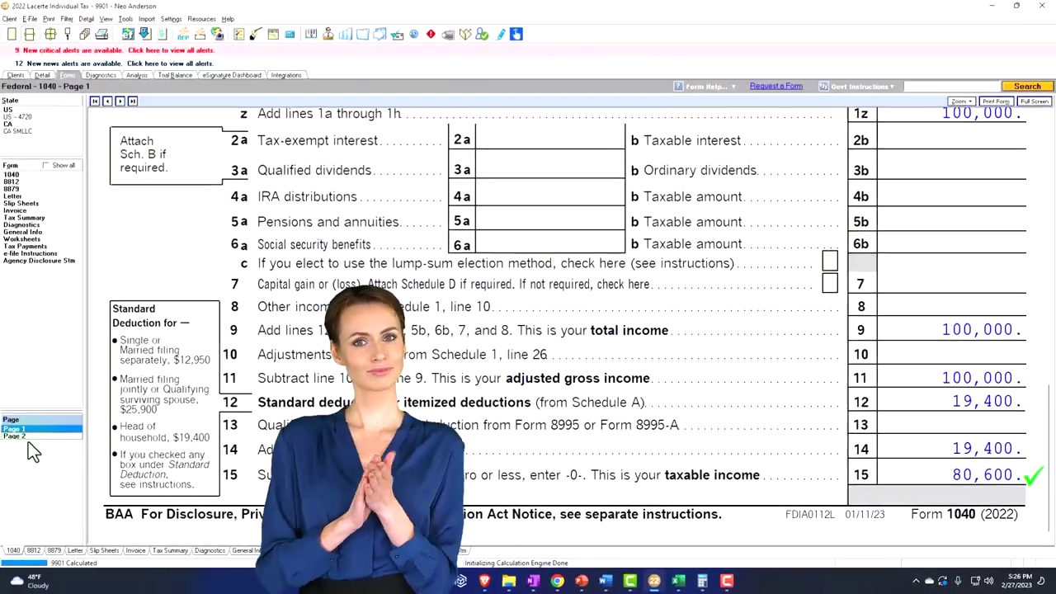
- Read the 11,855 tax on Form 1040 page 2 line 16, then return to Excel
click(25, 438)
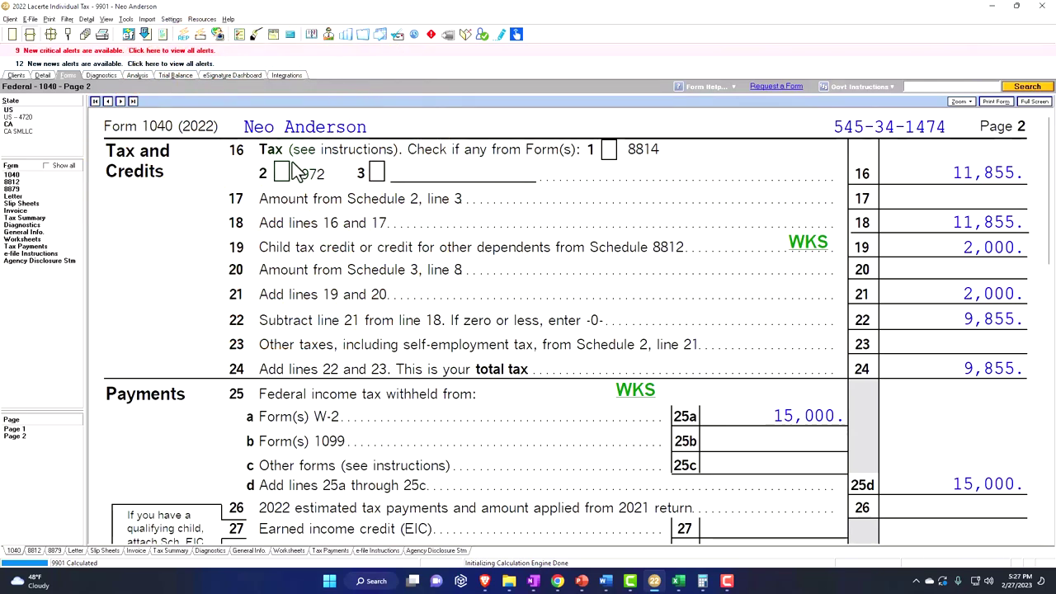
click(904, 167)
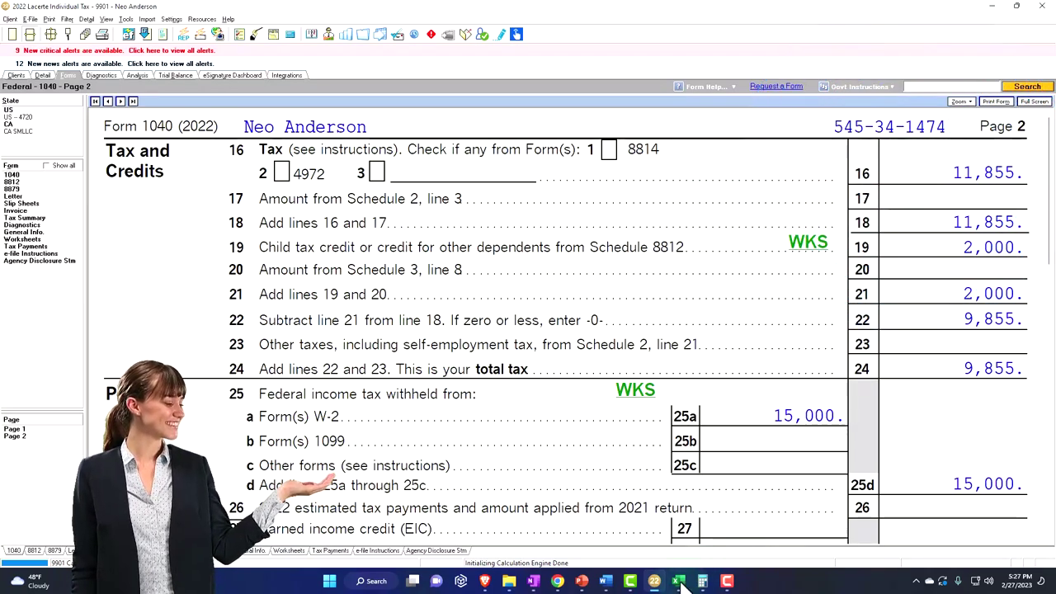
click(679, 582)
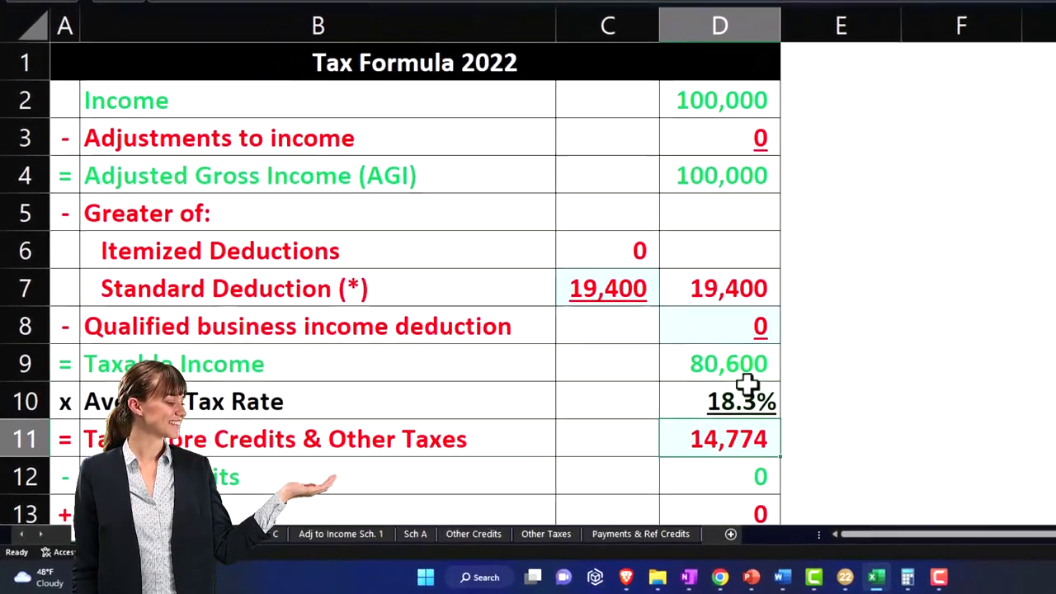
- Enter 11,855 tax in D11 and commit the =D11/D9 average rate in D10, yielding a 3,145 refund
text(11,855)
key(Return)
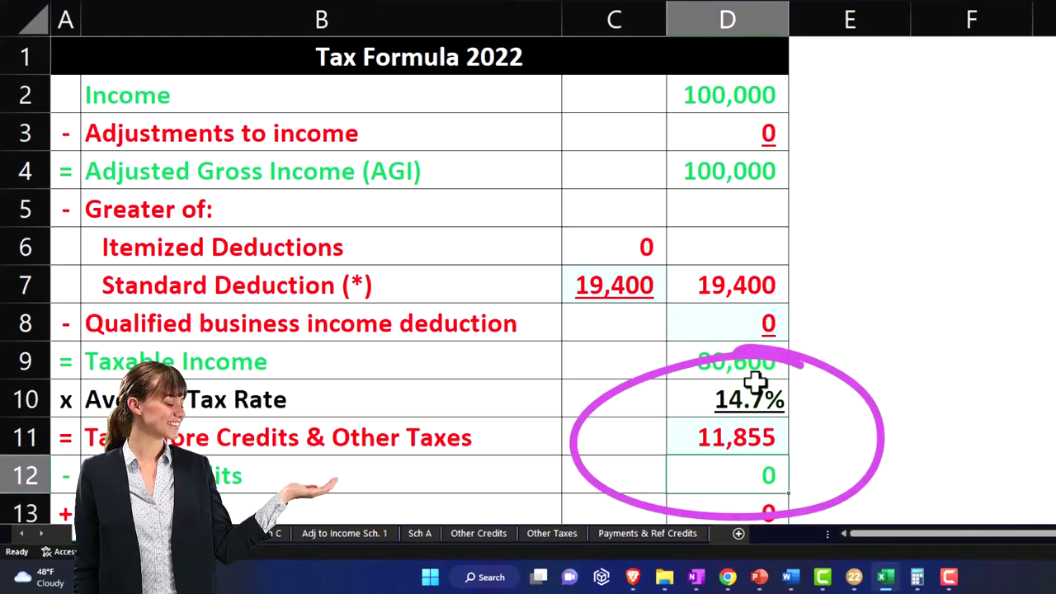
scroll(756, 381, down, 2)
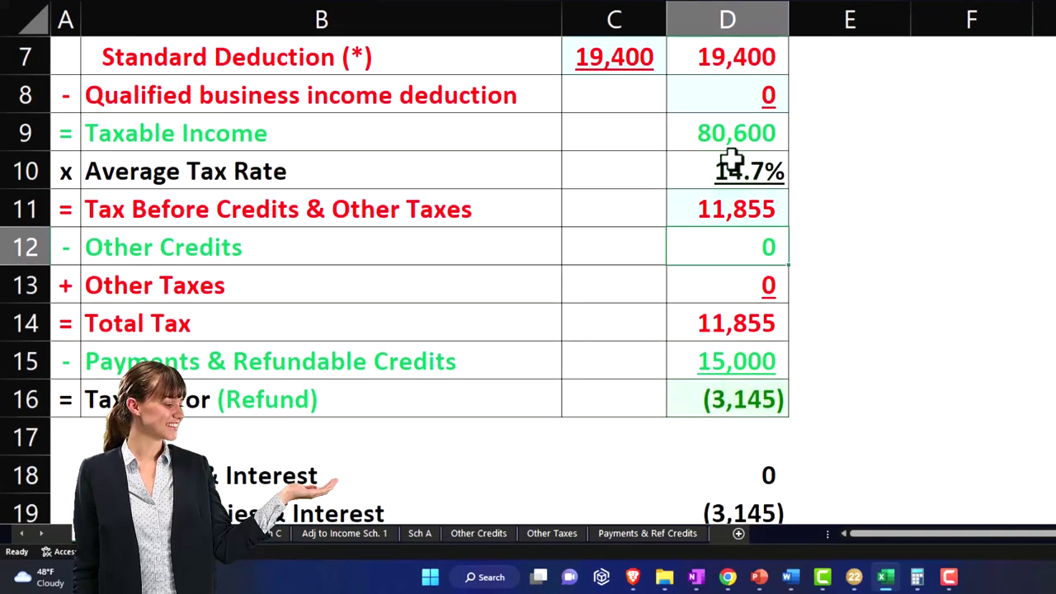
key(Return)
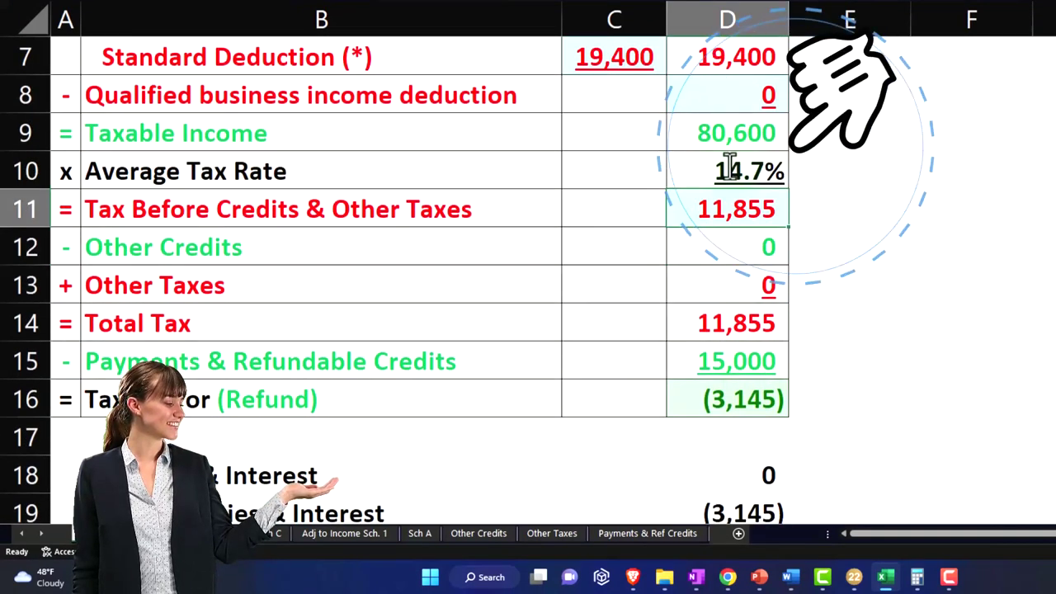